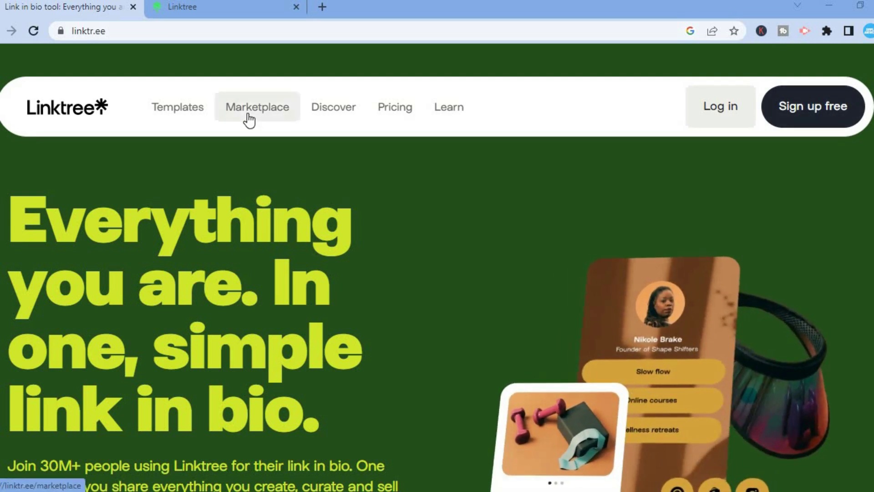
Step: Enter a username and the autofill-suggested email, then submit them with Create account
click(226, 14)
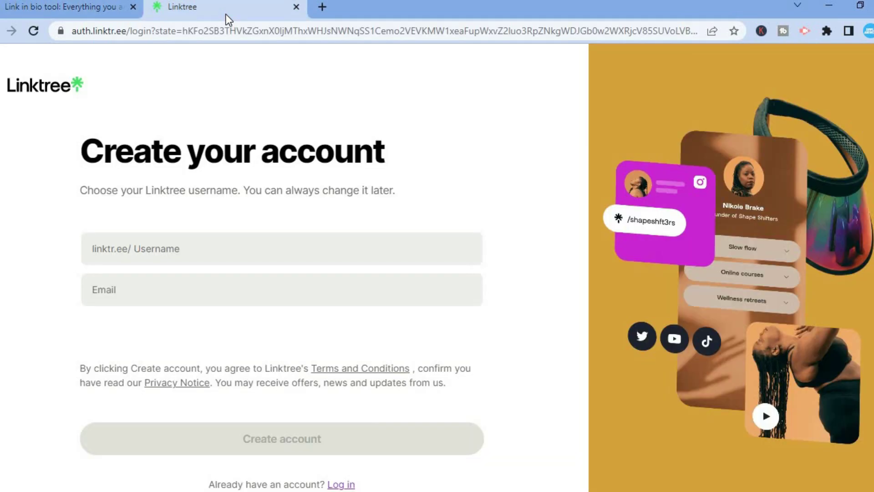
click(153, 236)
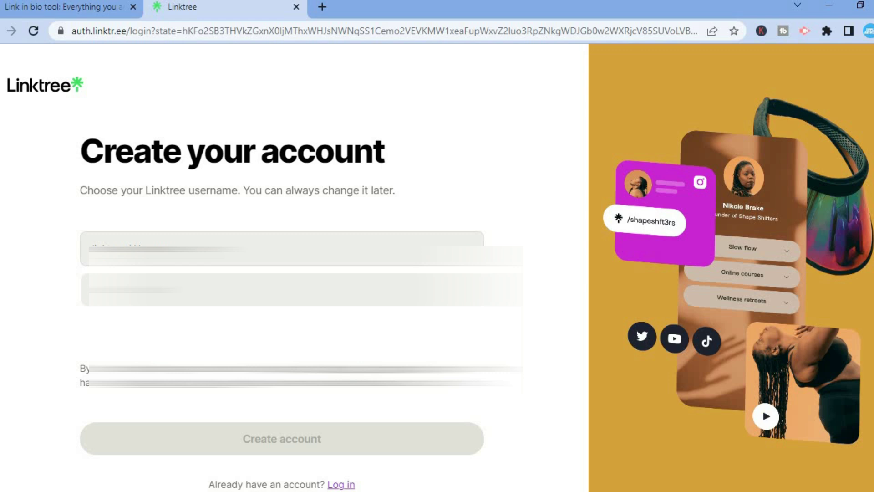
click(281, 247)
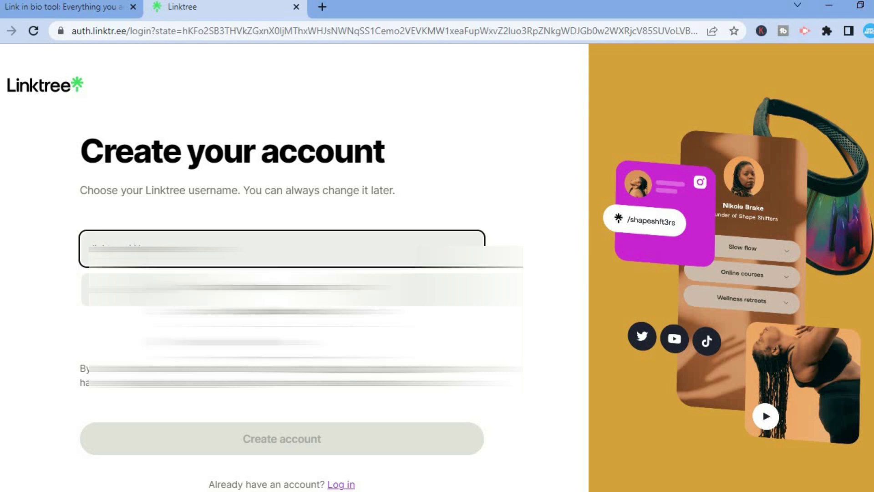
text(da)
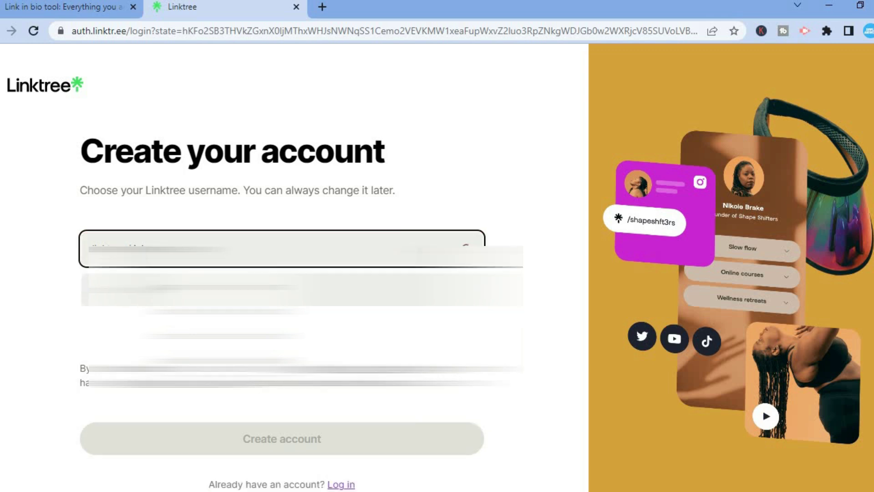
text(r)
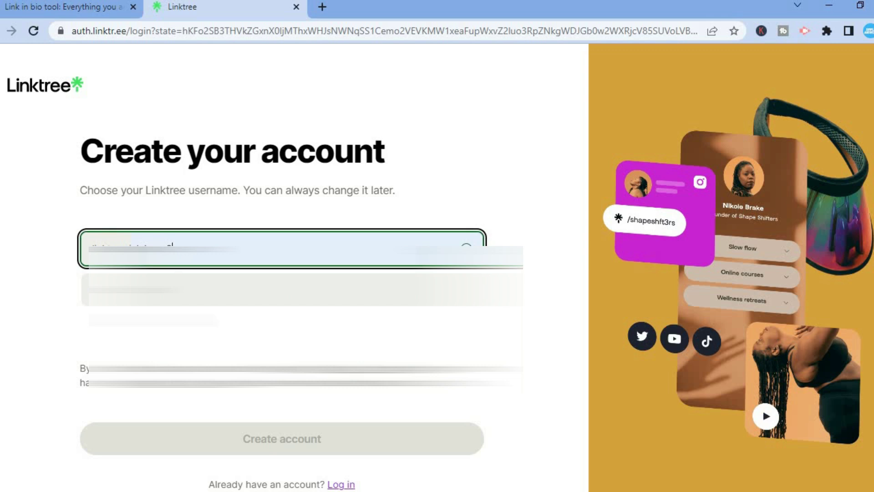
text(s)
key(Tab)
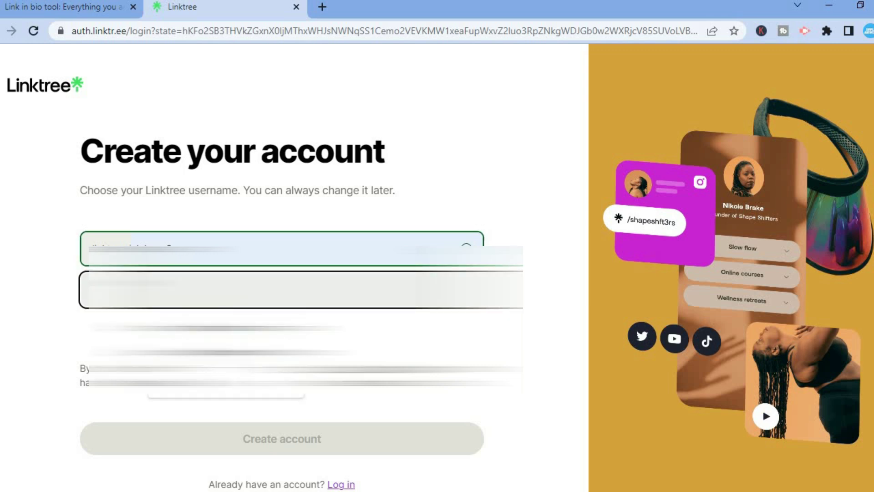
key(Return)
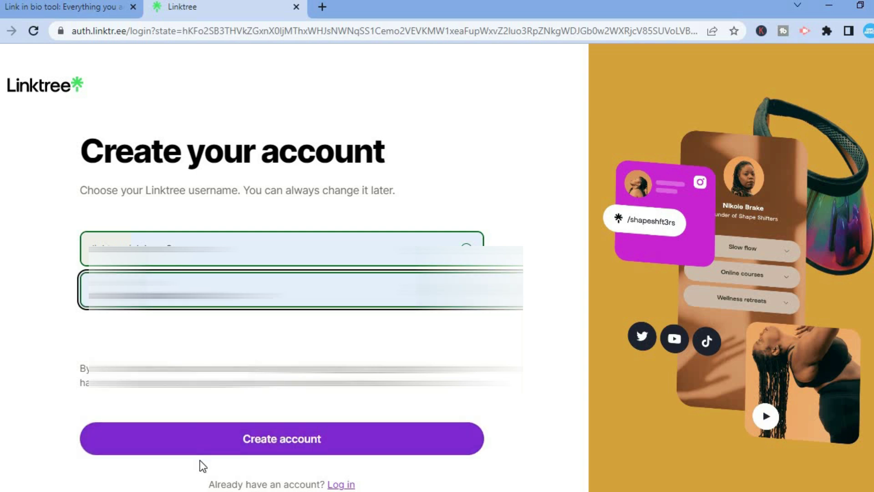
click(215, 447)
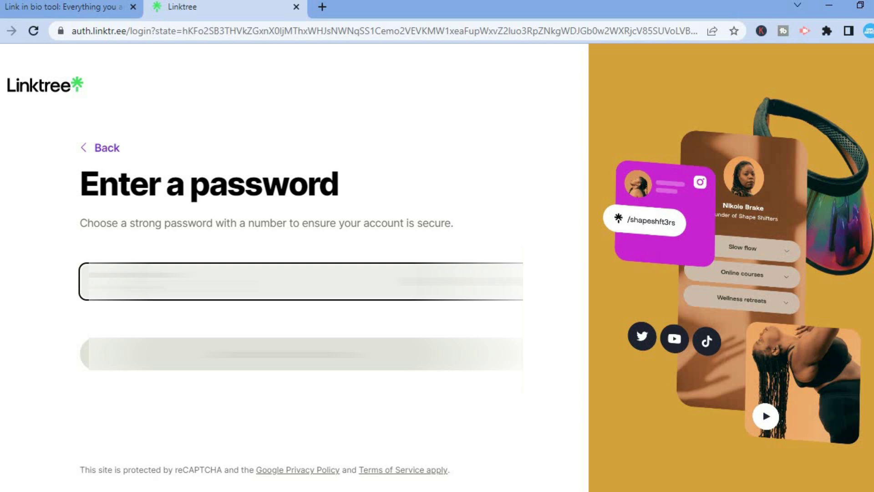
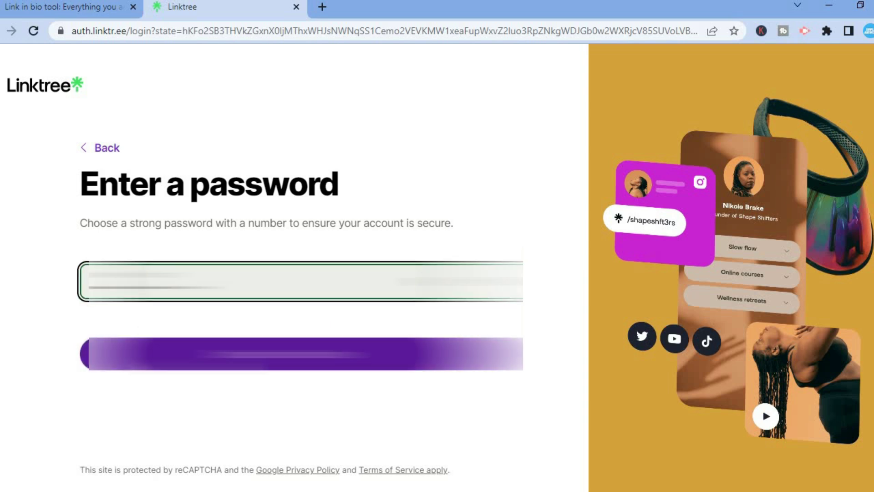
Step: Submit the new password containing a number
key(Return)
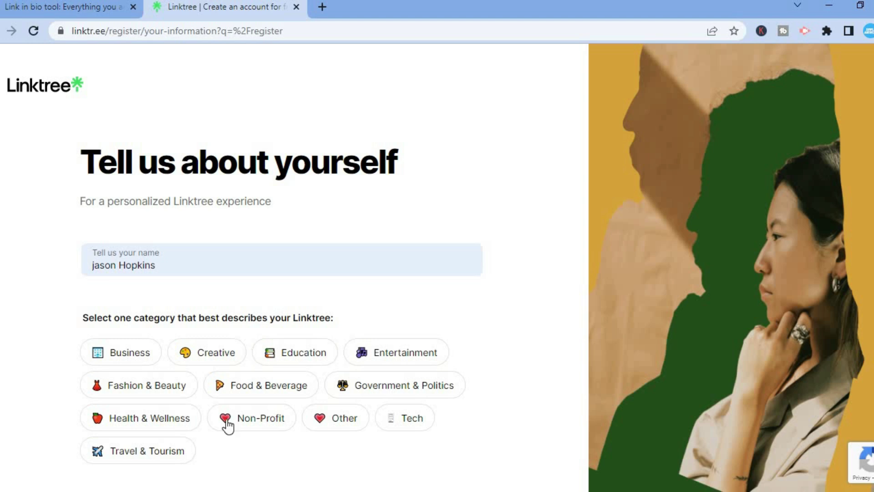
Step: Pick the Education category with the E-learning subcategory and continue
click(295, 357)
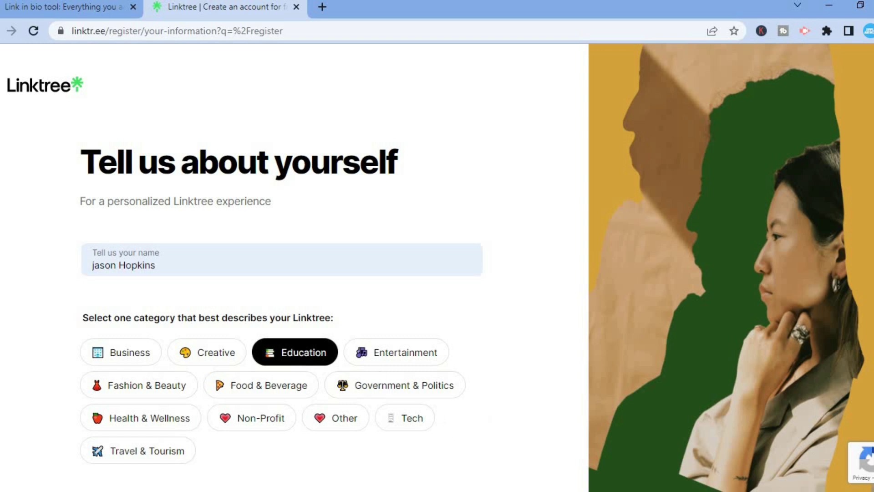
scroll(488, 418, down, 3)
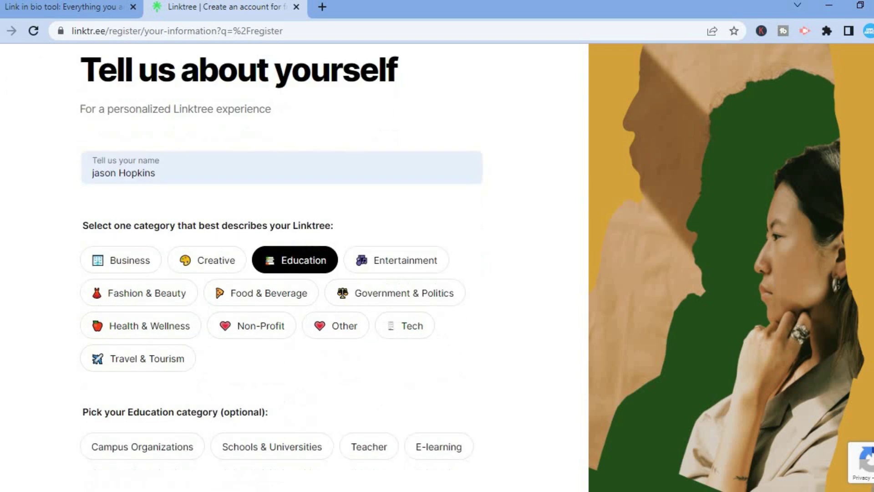
scroll(488, 418, down, 2)
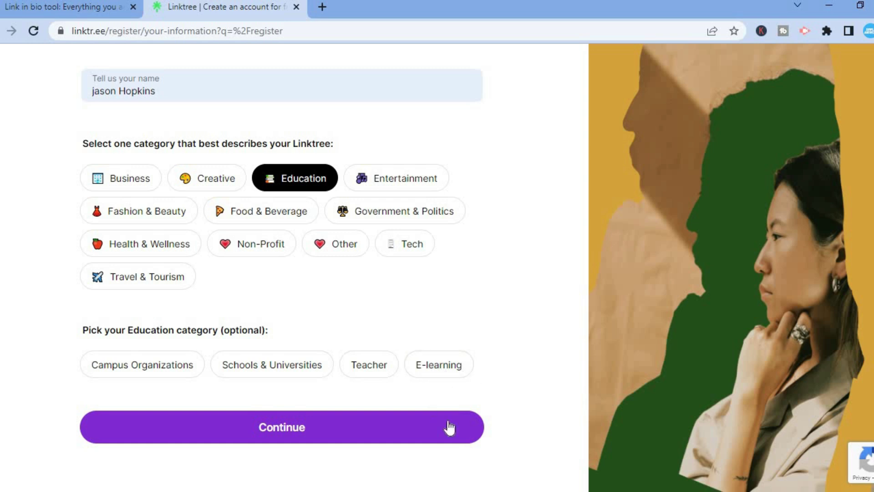
click(439, 365)
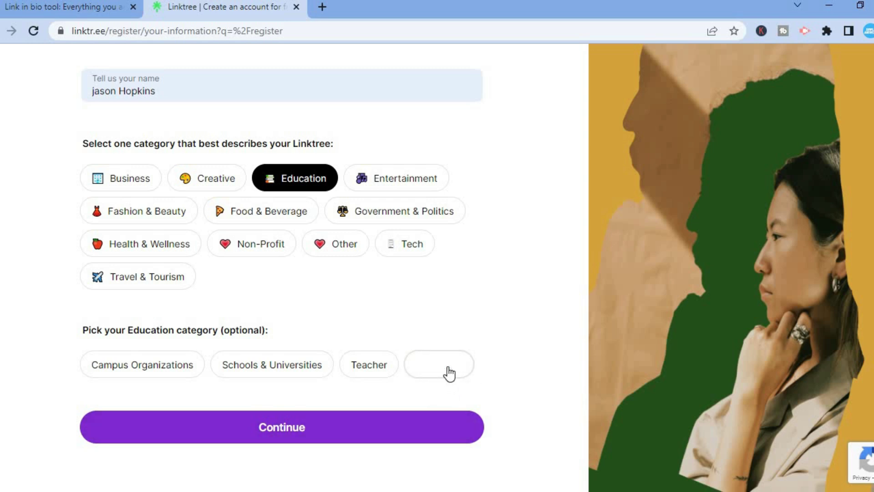
click(376, 424)
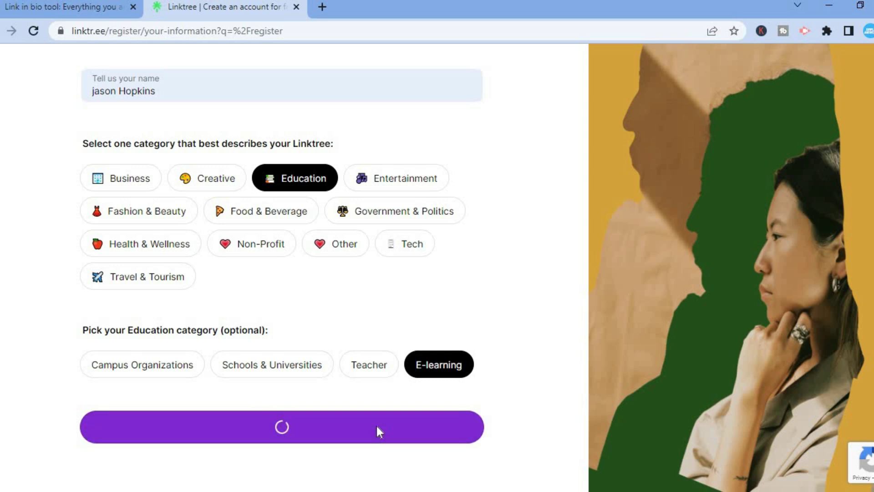
scroll(377, 431, up, 2)
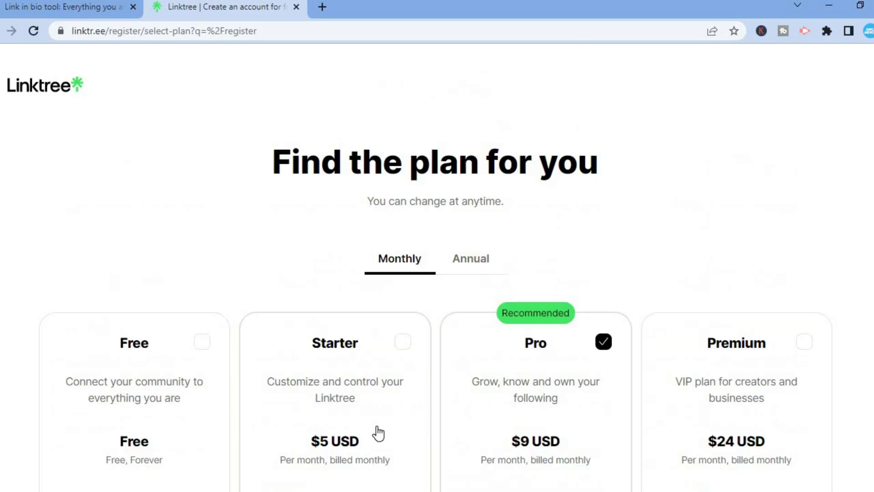
scroll(378, 432, down, 4)
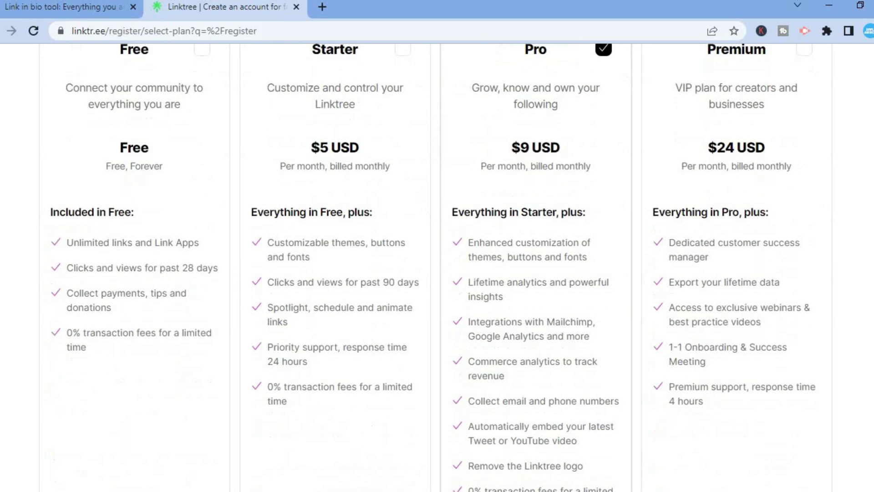
scroll(378, 432, up, 1)
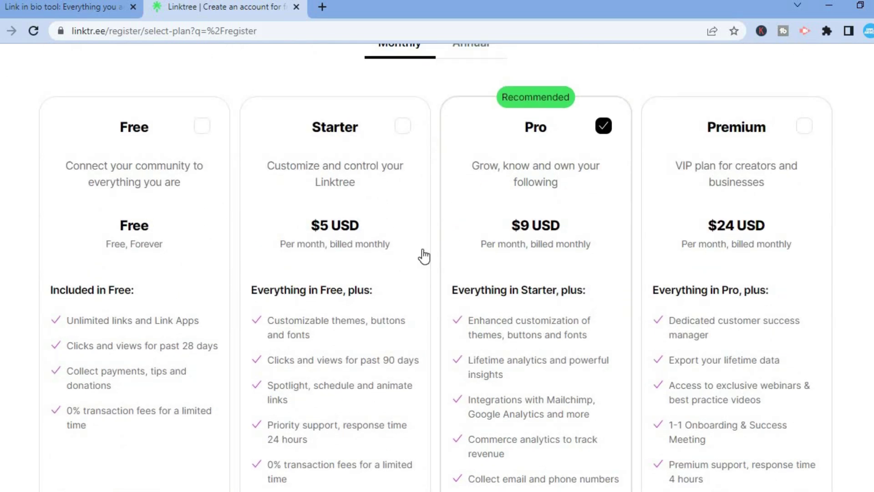
Step: Switch the plan selection to the Free plan
click(135, 157)
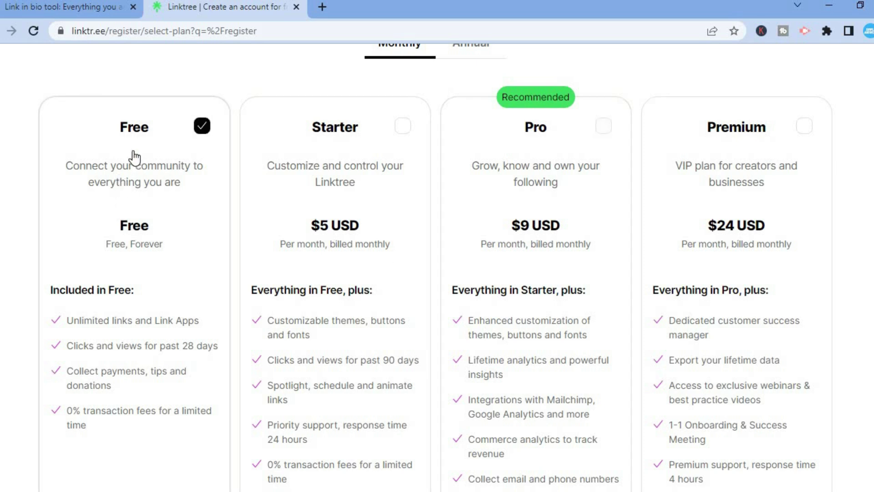
scroll(437, 274, down, 4)
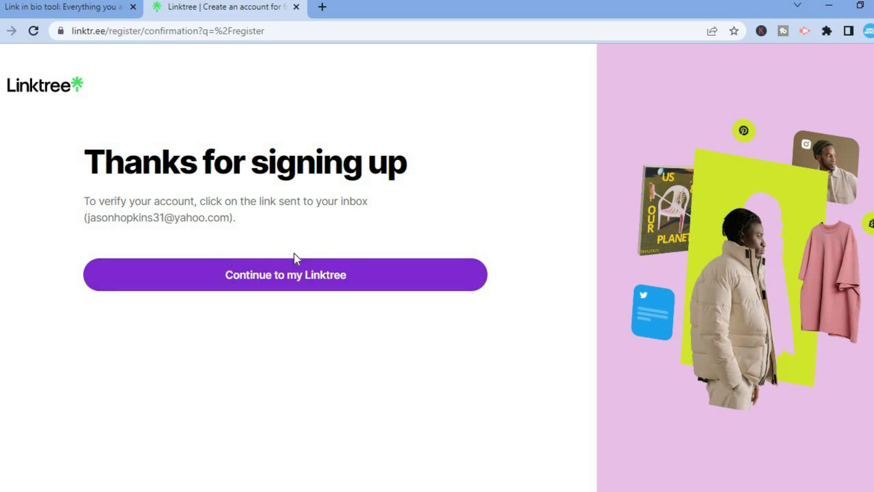
Step: Continue from the sign-up confirmation to the empty Links admin dashboard
click(312, 285)
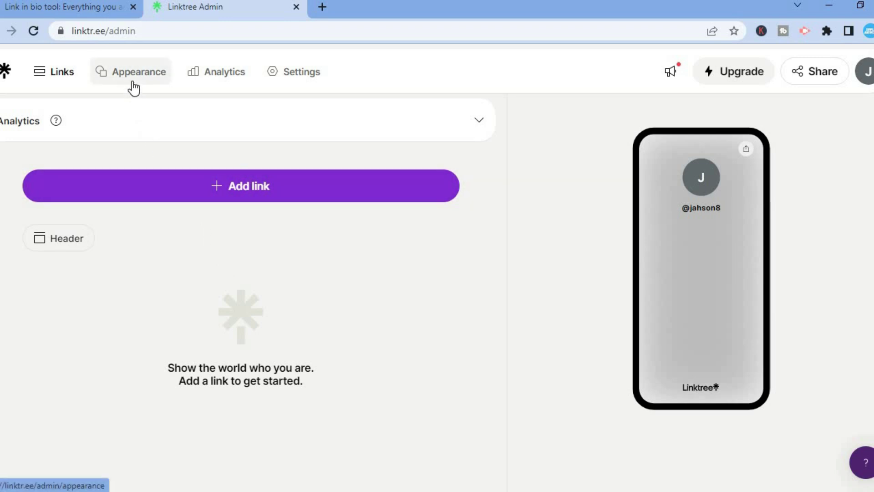
Step: Open the Appearance settings and start on the profile bio
click(146, 73)
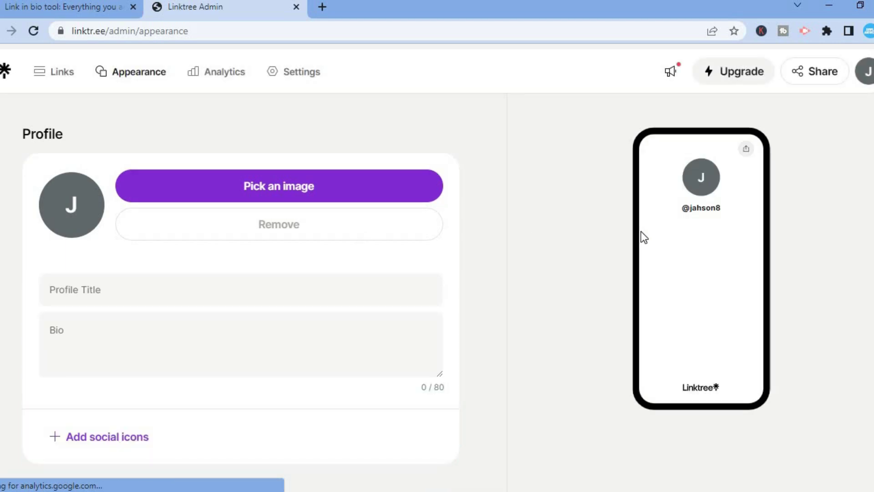
scroll(239, 307, down, 5)
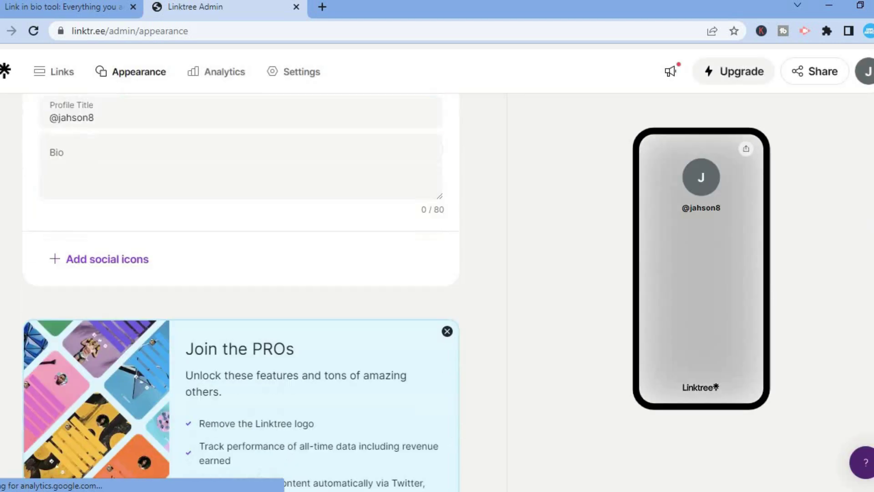
scroll(239, 307, down, 2)
scroll(239, 308, up, 3)
scroll(239, 308, up, 1)
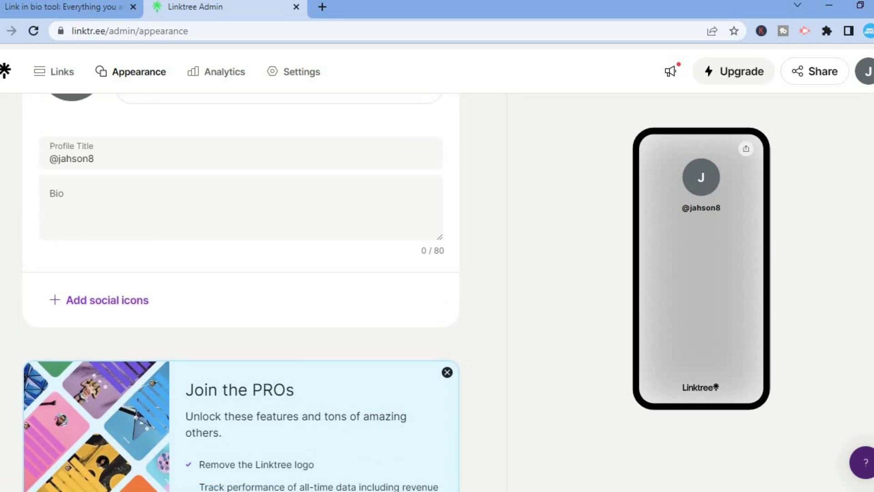
click(174, 211)
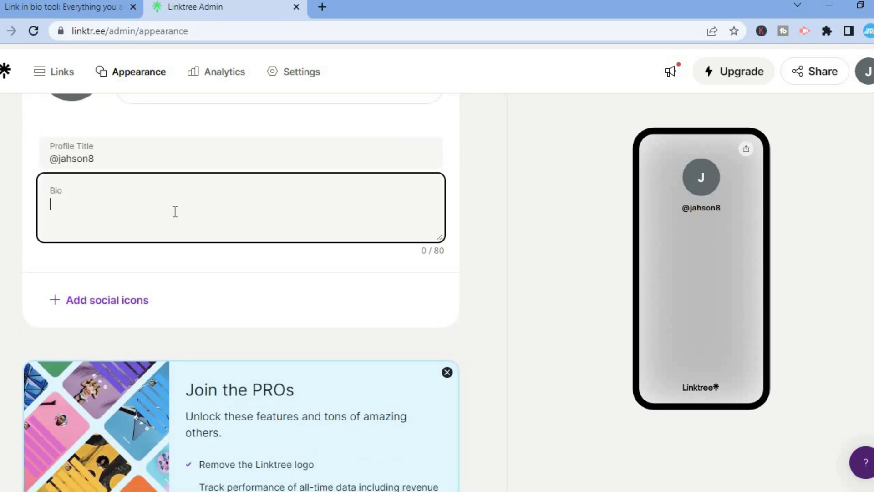
text(te)
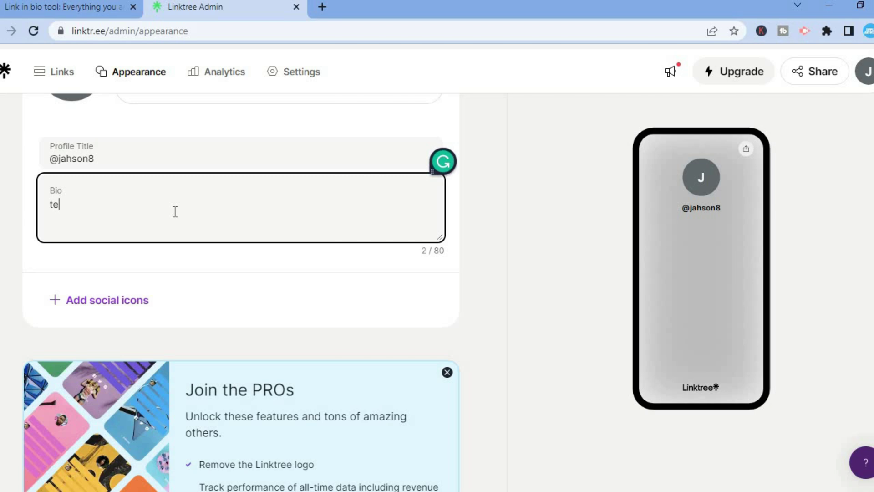
text(st)
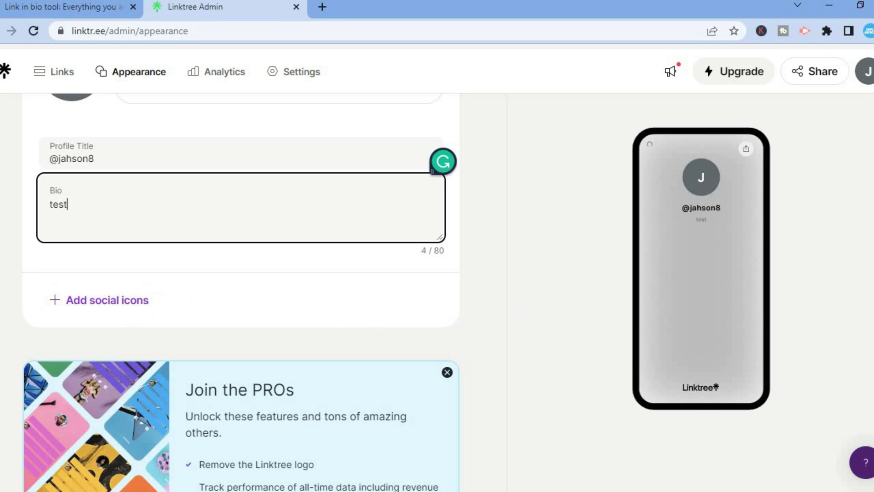
scroll(239, 307, down, 4)
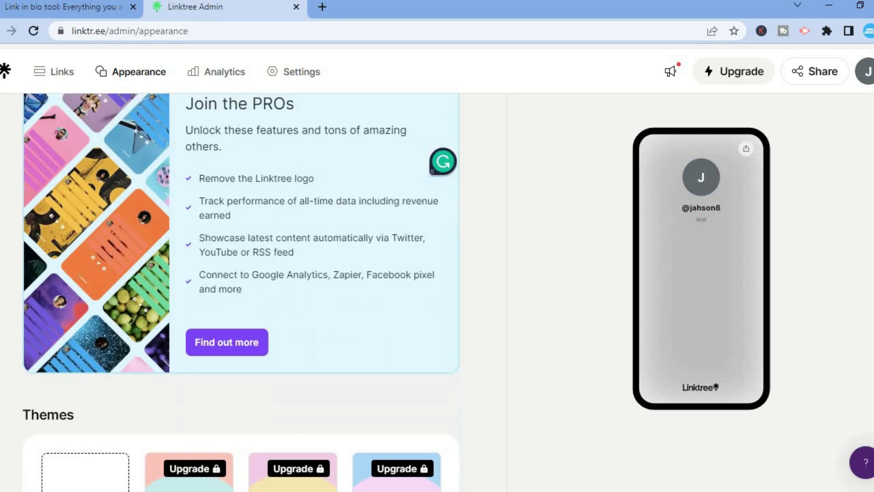
scroll(239, 307, down, 3)
scroll(239, 308, down, 3)
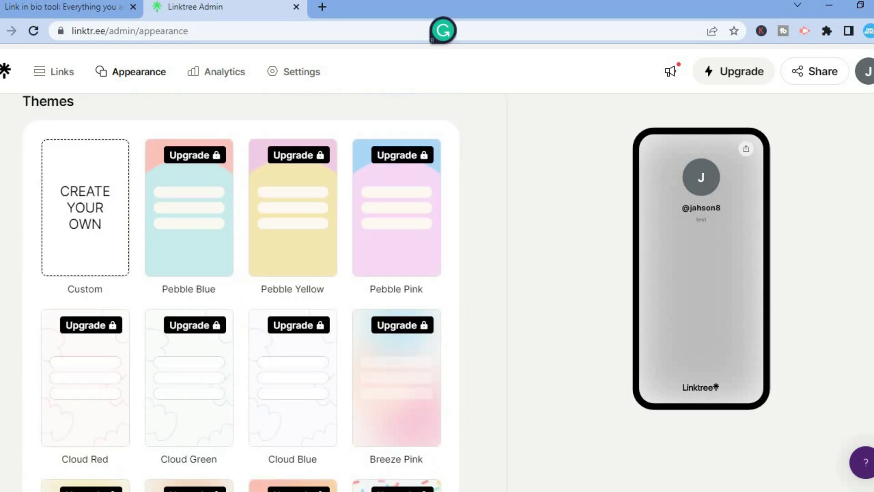
scroll(239, 307, down, 3)
scroll(239, 308, up, 3)
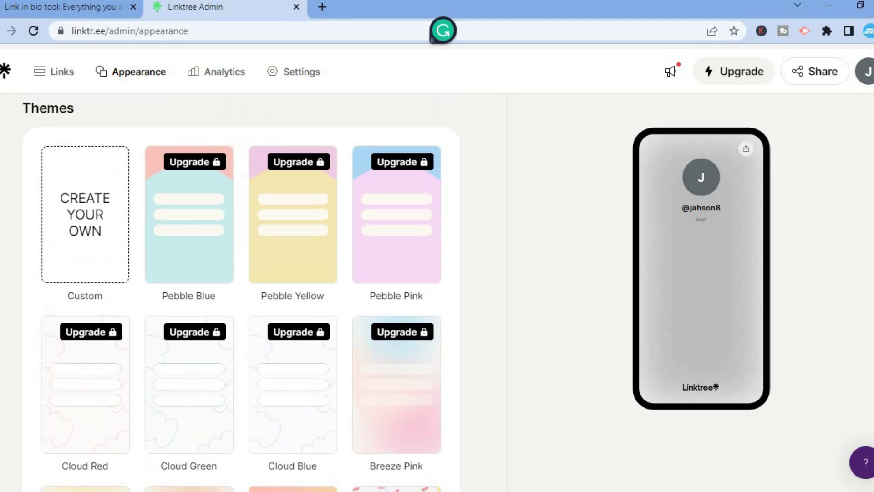
scroll(239, 308, up, 2)
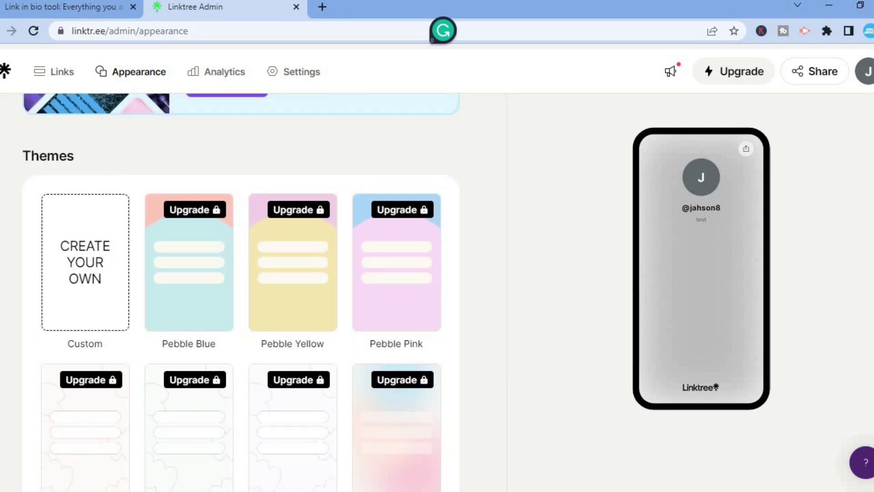
scroll(240, 308, down, 10)
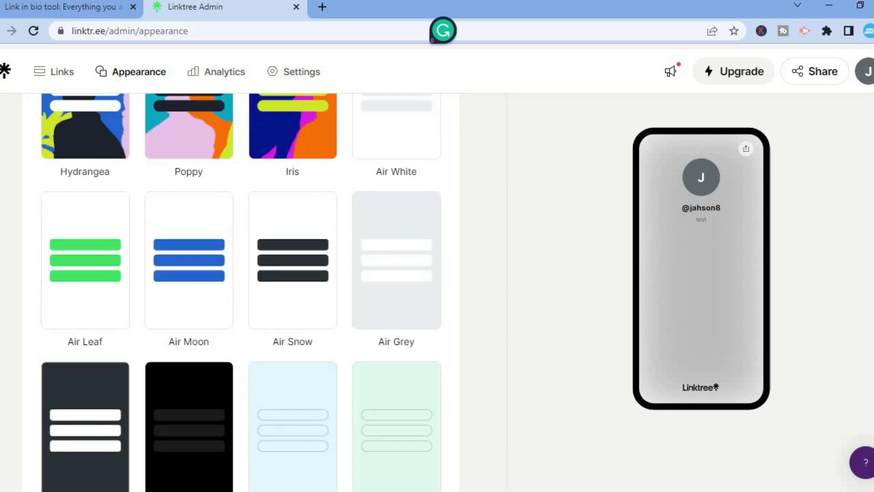
scroll(239, 307, up, 2)
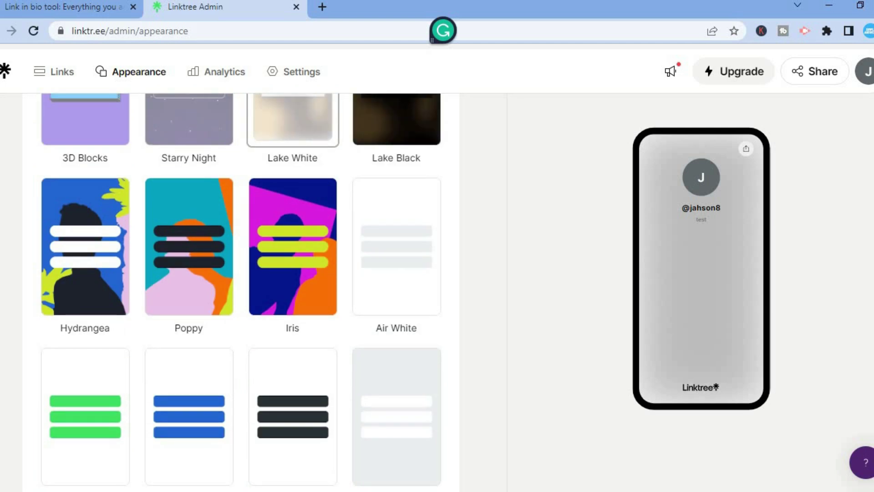
scroll(239, 274, up, 4)
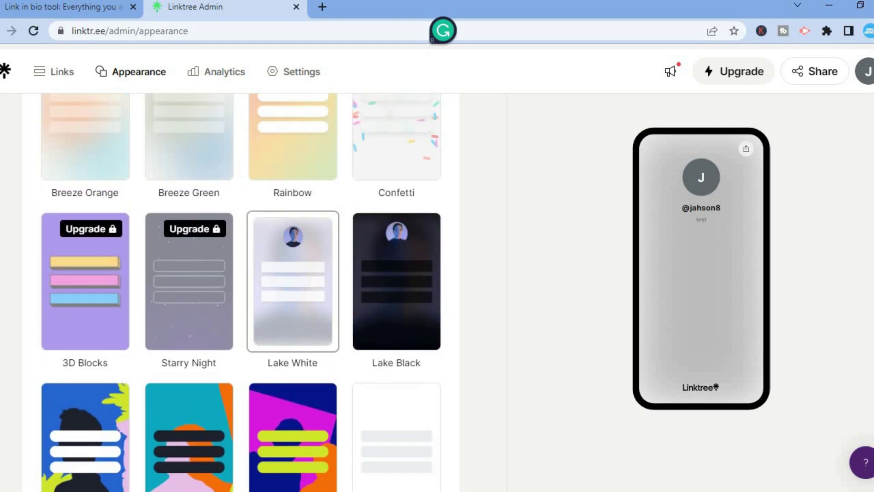
Step: Apply the Lake Black theme for a dark background with white text
click(400, 281)
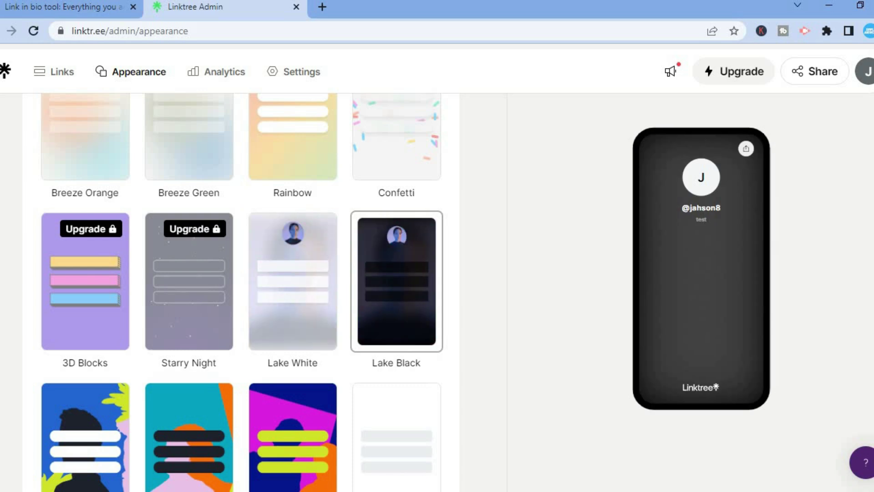
scroll(253, 294, down, 5)
scroll(253, 294, down, 5)
scroll(252, 294, down, 6)
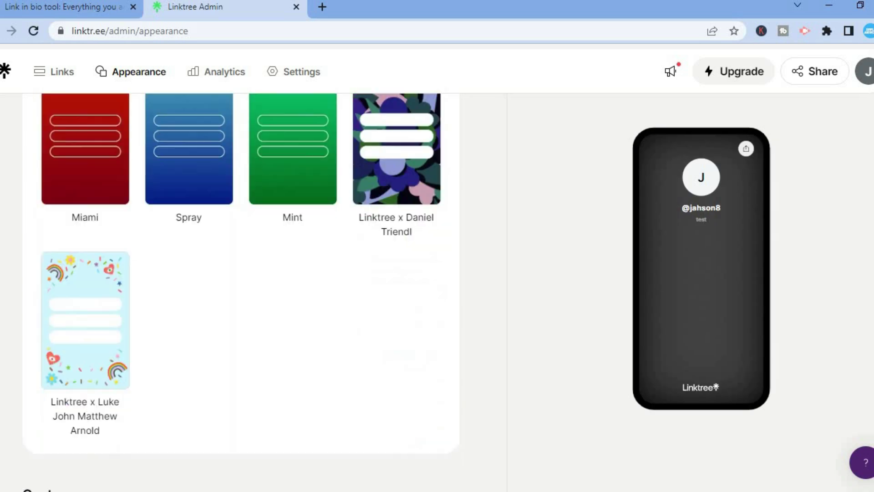
scroll(253, 293, down, 6)
scroll(253, 293, down, 3)
scroll(253, 293, down, 5)
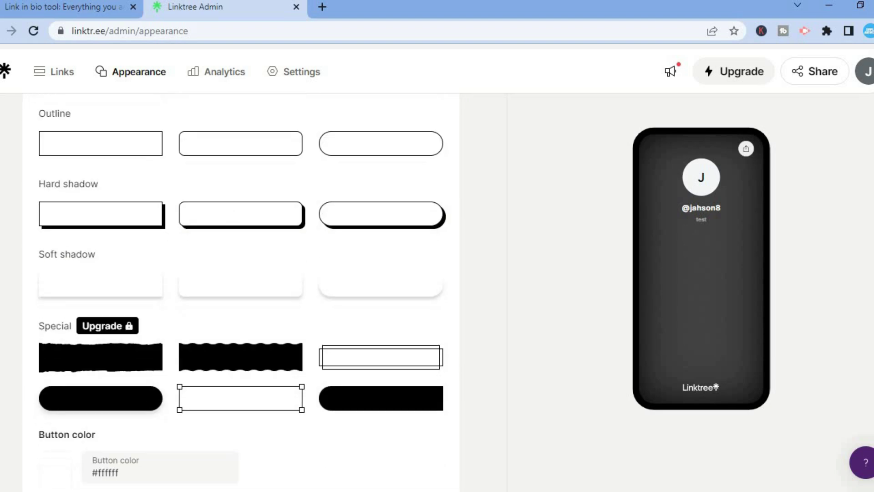
scroll(253, 294, up, 2)
scroll(253, 294, up, 1)
scroll(253, 294, down, 8)
scroll(253, 294, down, 2)
scroll(253, 294, down, 1)
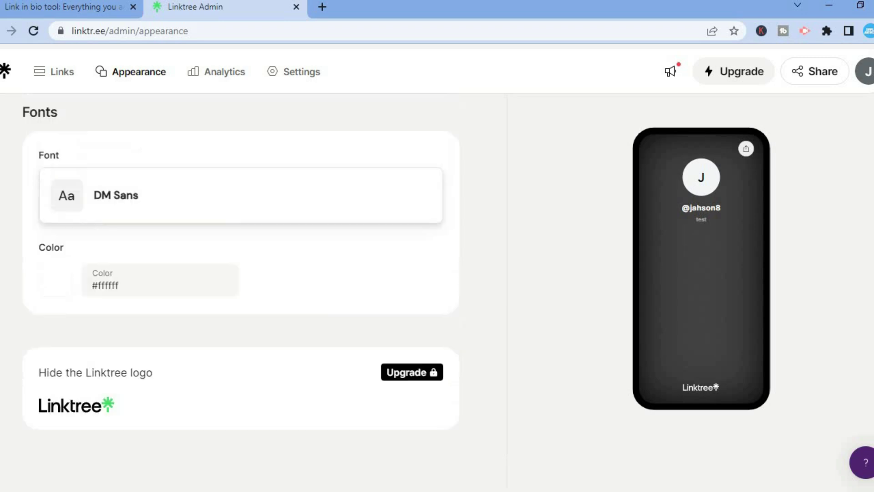
scroll(239, 274, up, 8)
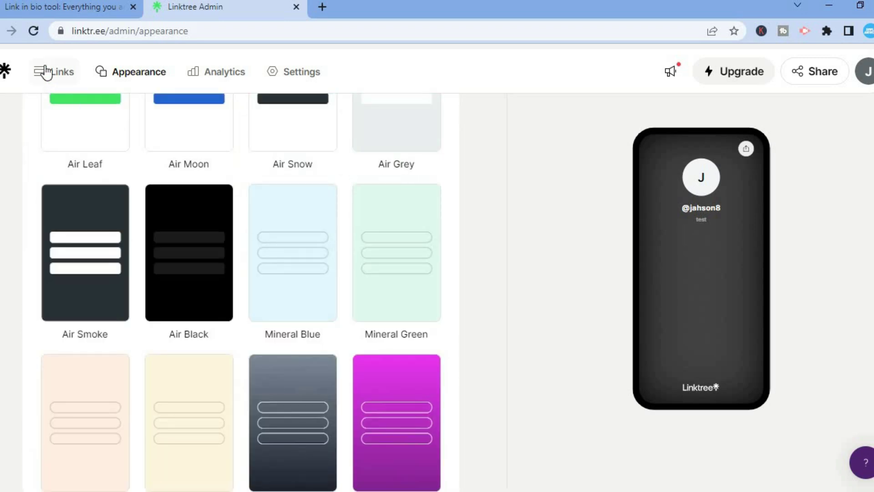
Step: Start a new link from the Links page, with its URL field focused
click(47, 73)
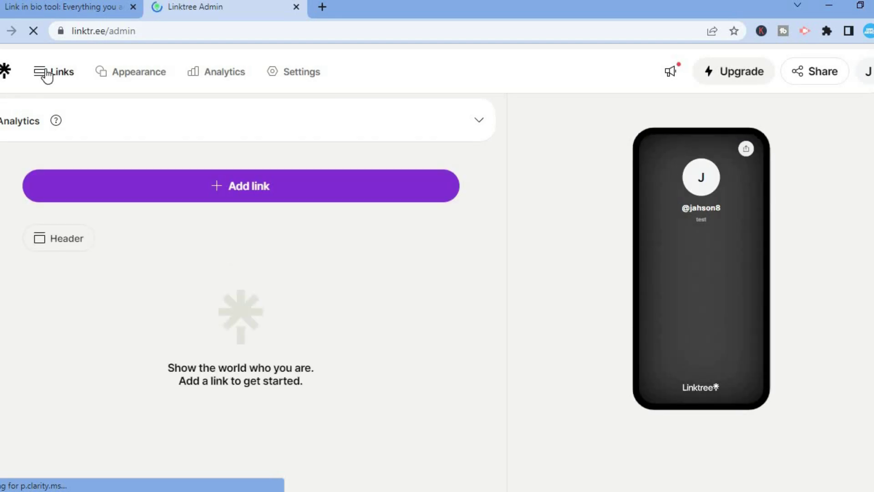
click(199, 193)
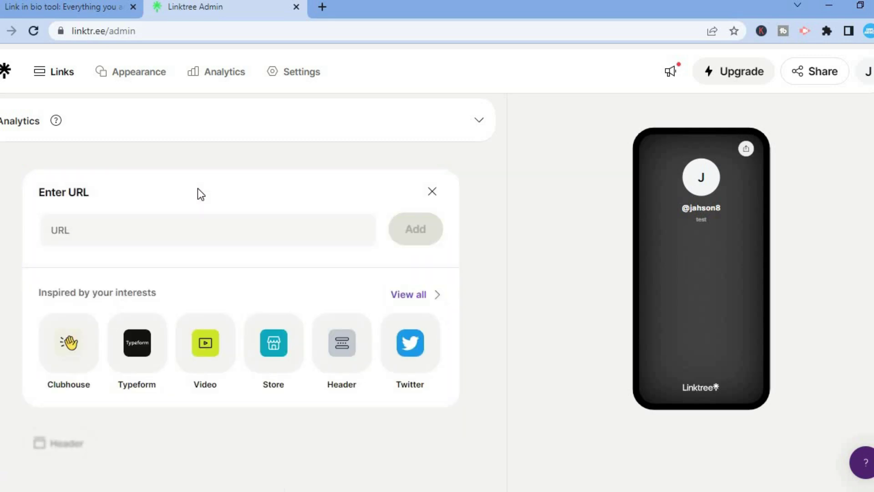
click(111, 230)
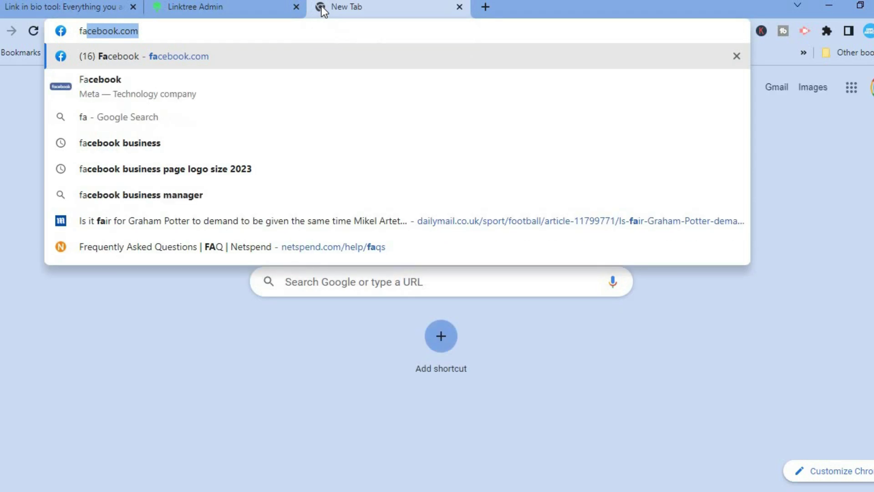
Step: Open the Facebook Football page and copy its address from the address bar
key(Return)
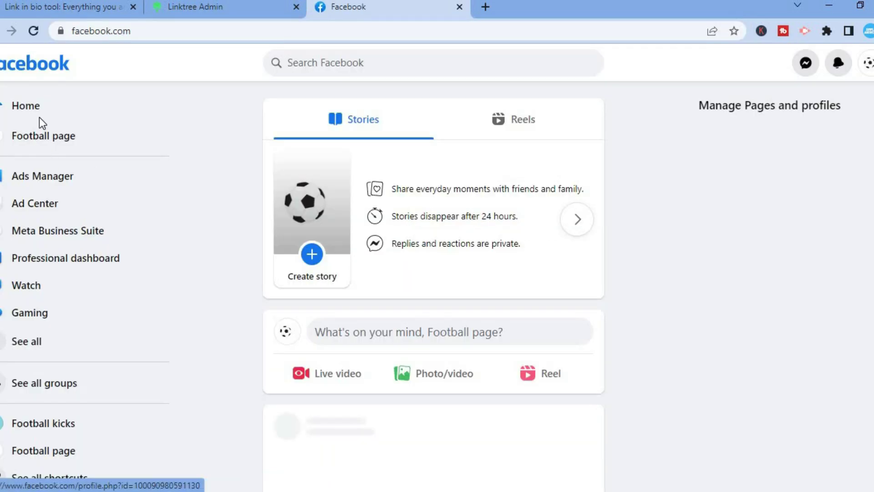
click(40, 113)
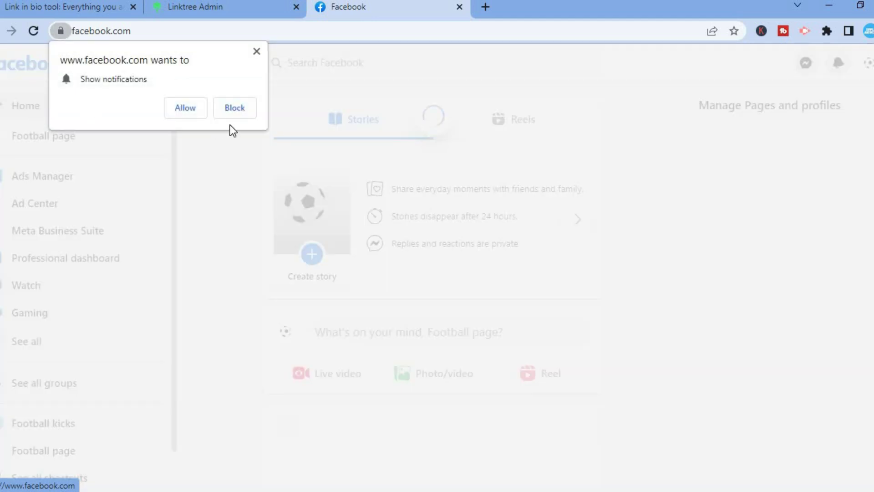
click(230, 127)
click(256, 30)
right_click(253, 30)
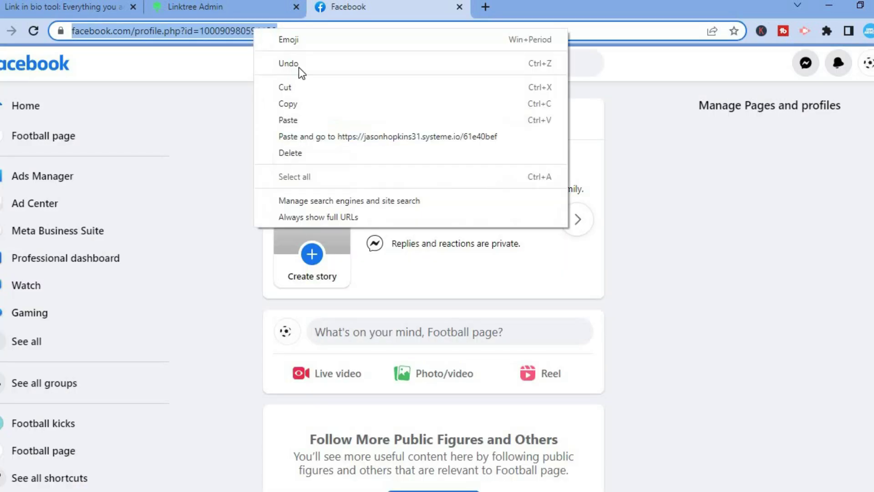
click(311, 104)
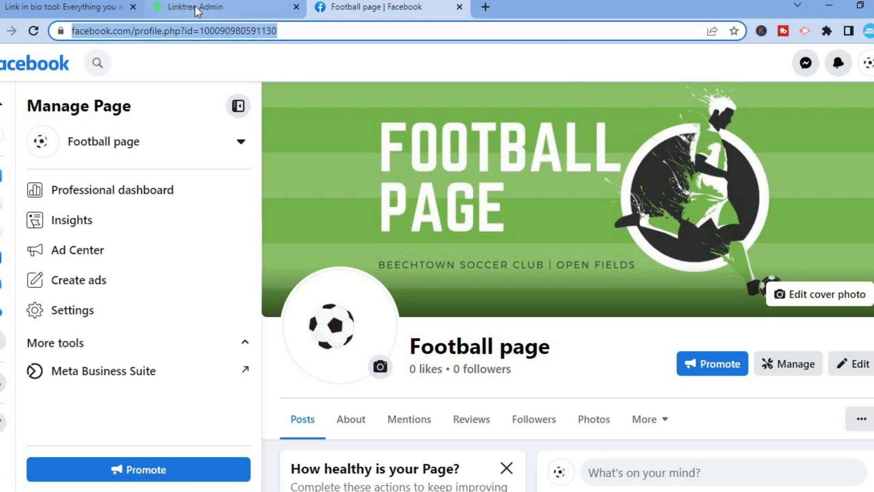
Step: Paste the Football page address into the Linktree URL field and add the link
click(195, 6)
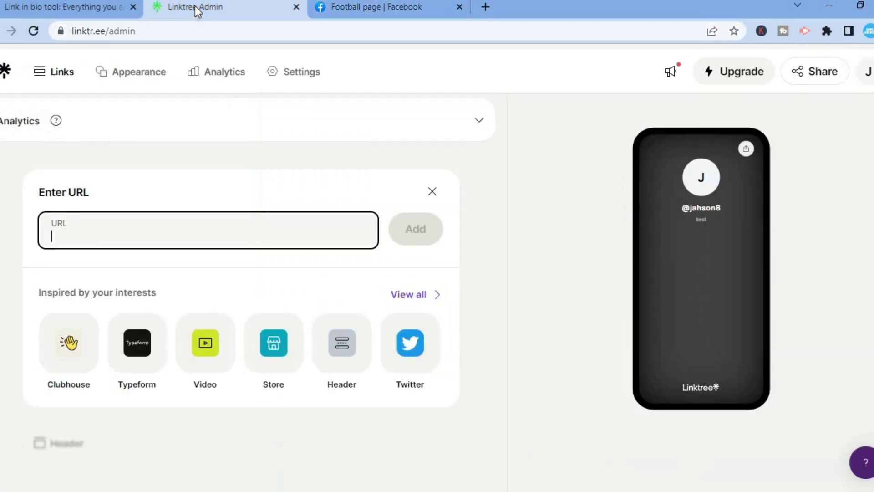
right_click(150, 244)
click(190, 355)
scroll(239, 273, down, 3)
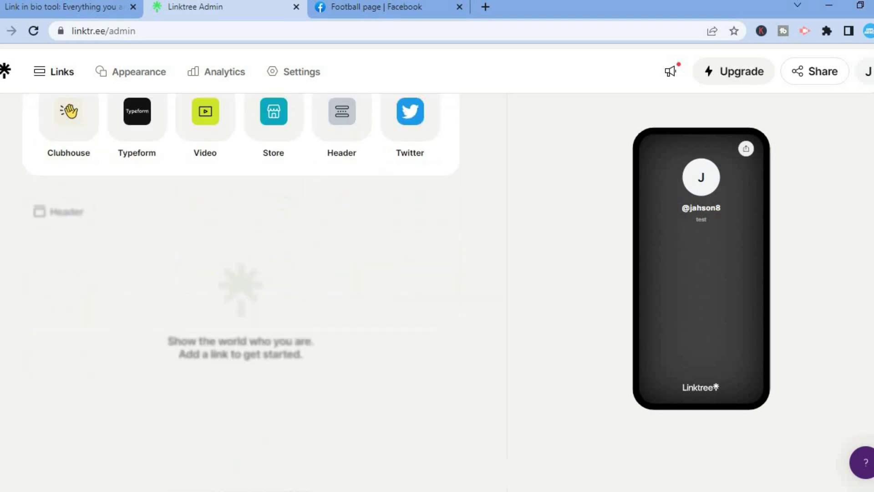
scroll(239, 273, up, 3)
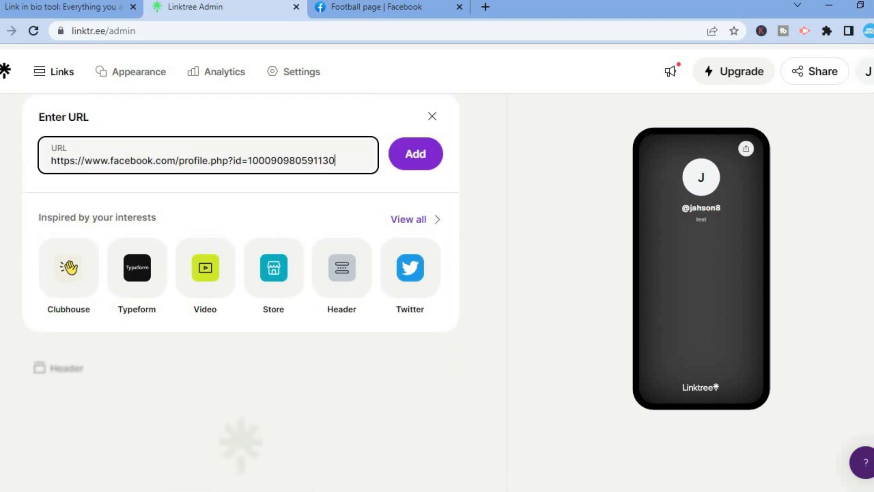
click(417, 156)
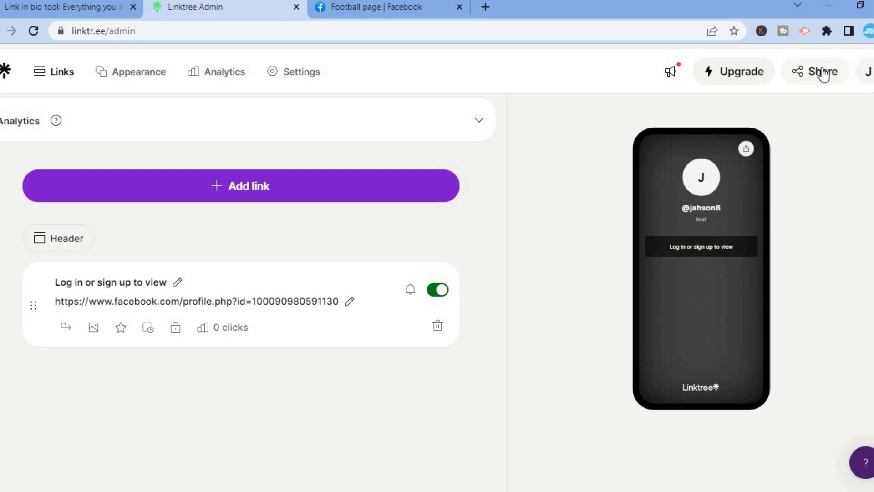
Step: Browse the Share my Linktree to... options, copy the profile's public link, and dismiss the panel
click(823, 73)
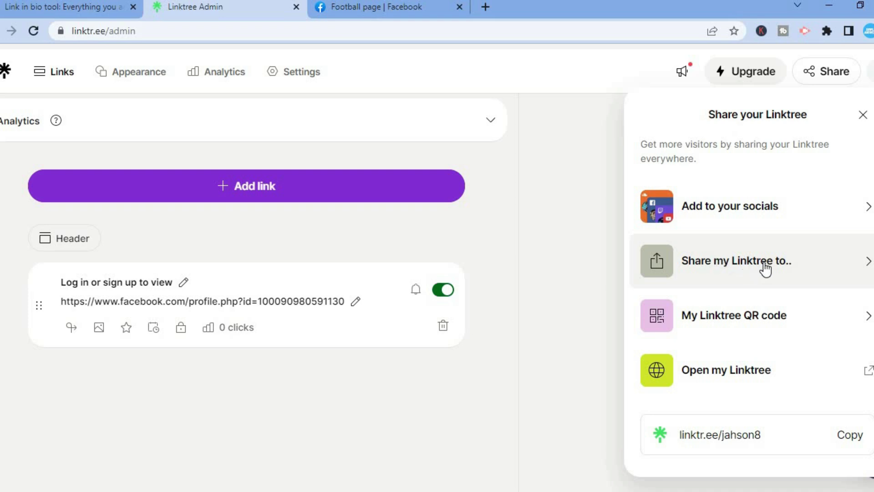
click(655, 264)
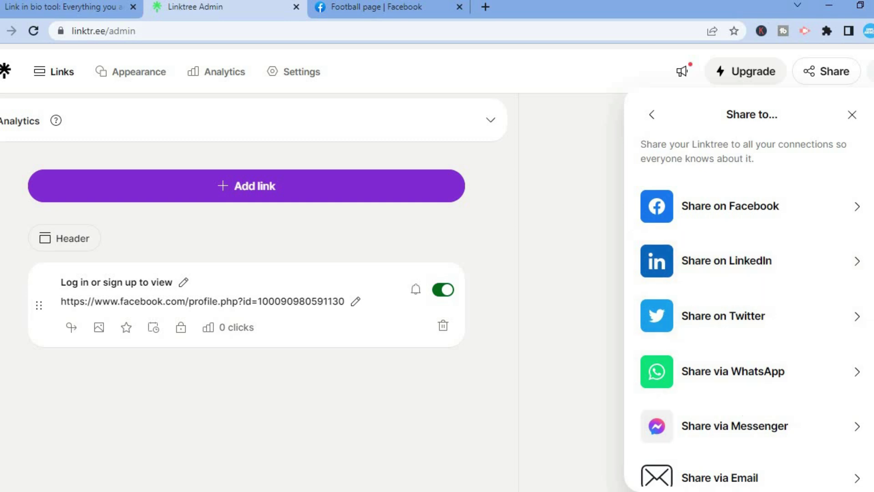
scroll(750, 307, down, 3)
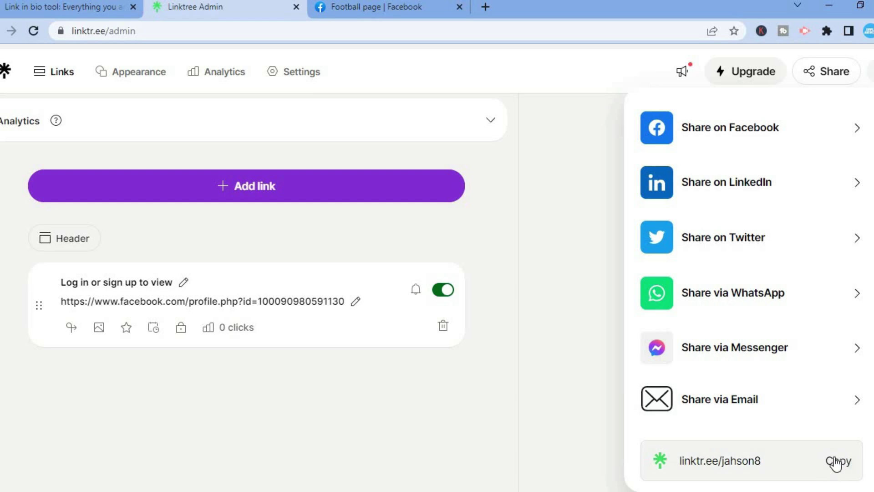
click(835, 462)
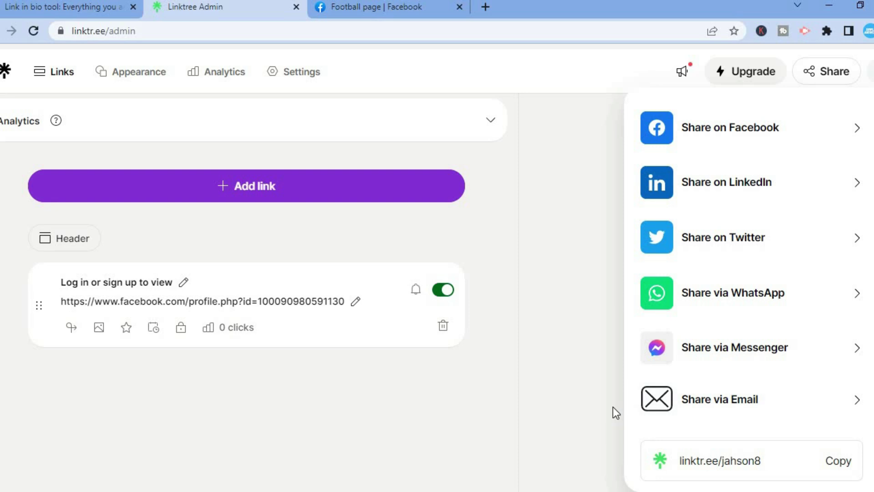
click(565, 384)
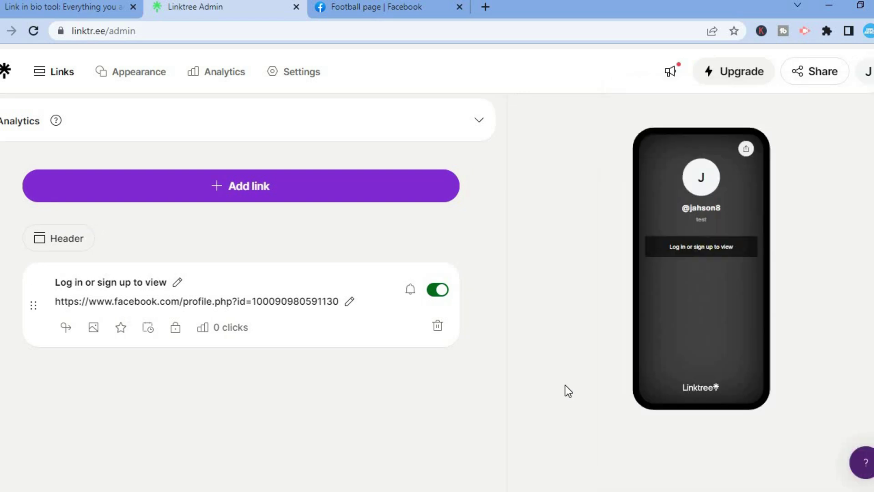